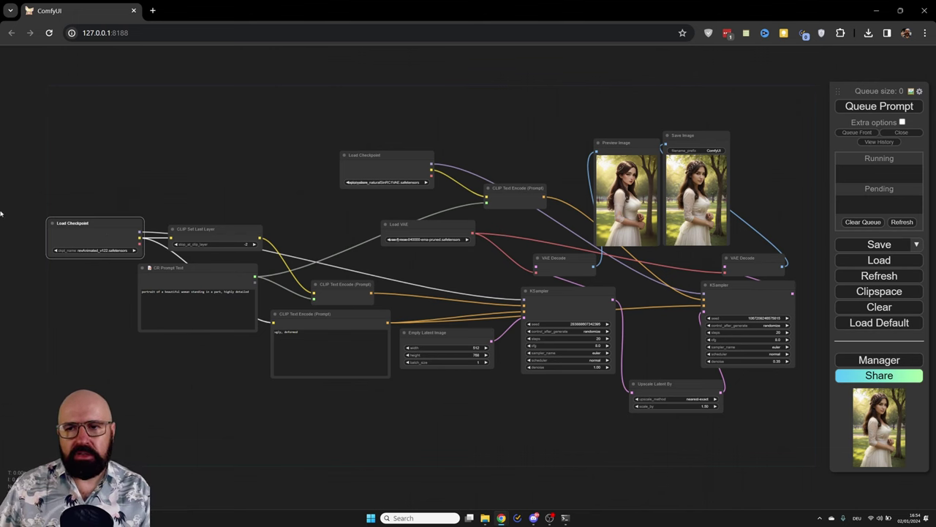
Zoom in on the Load Checkpoint node and reposition it slightly
{"action": "left_click_drag", "start_coordinate": [117, 193], "coordinate": [278, 156]}
{"action": "scroll", "coordinate": [249, 259], "scroll_direction": "up", "scroll_amount": 10}
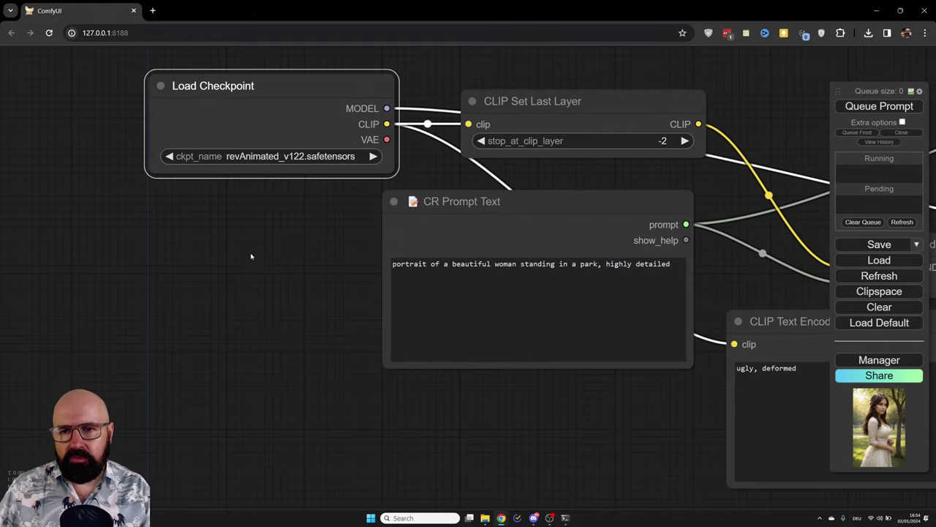
{"action": "left_click_drag", "start_coordinate": [253, 257], "coordinate": [238, 331]}
{"action": "left_click_drag", "start_coordinate": [261, 172], "coordinate": [282, 147]}
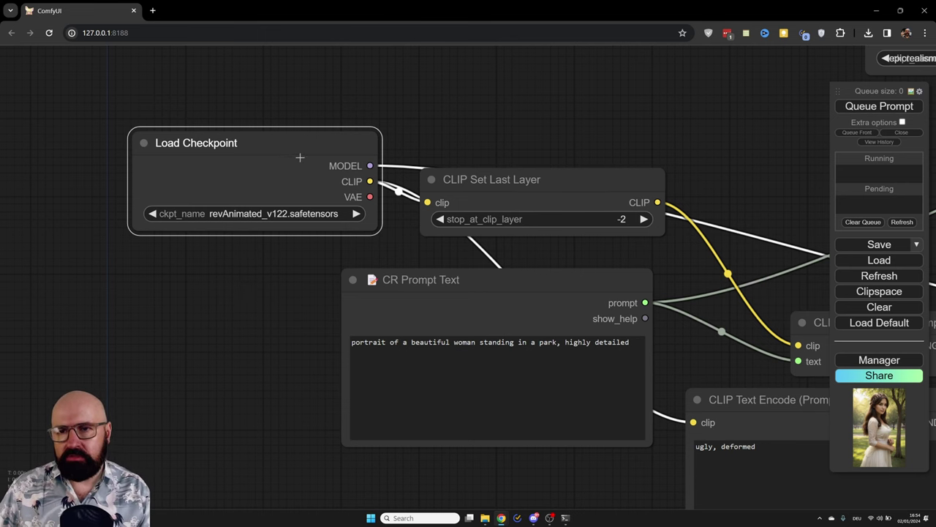
{"action": "mouse_move", "coordinate": [279, 150]}
{"action": "left_mouse_down"}
{"action": "mouse_move", "coordinate": [275, 160]}
{"action": "mouse_move", "coordinate": [288, 150]}
{"action": "mouse_move", "coordinate": [281, 153]}
{"action": "left_mouse_up"}
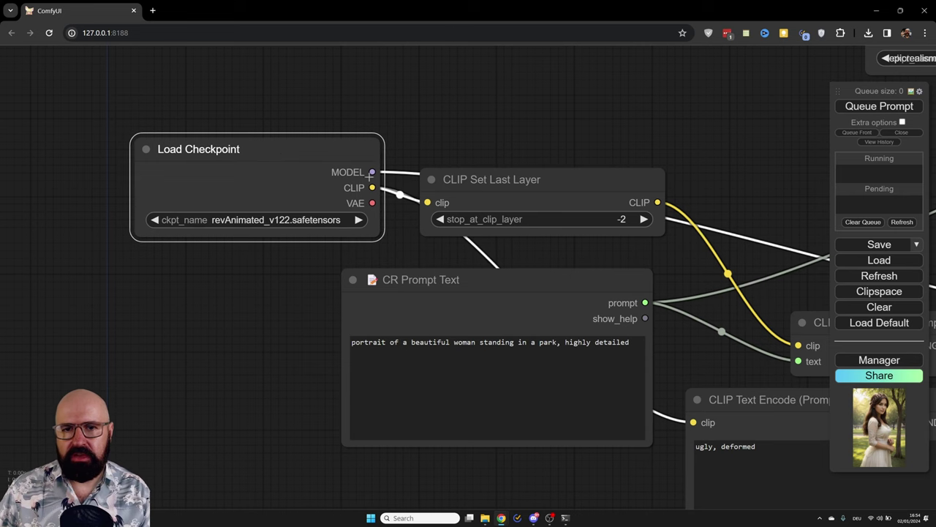
Shift the CLIP Set Last Layer node and bring the nodes to its right into view
{"action": "left_click", "coordinate": [545, 182]}
{"action": "left_click_drag", "start_coordinate": [545, 181], "coordinate": [565, 169]}
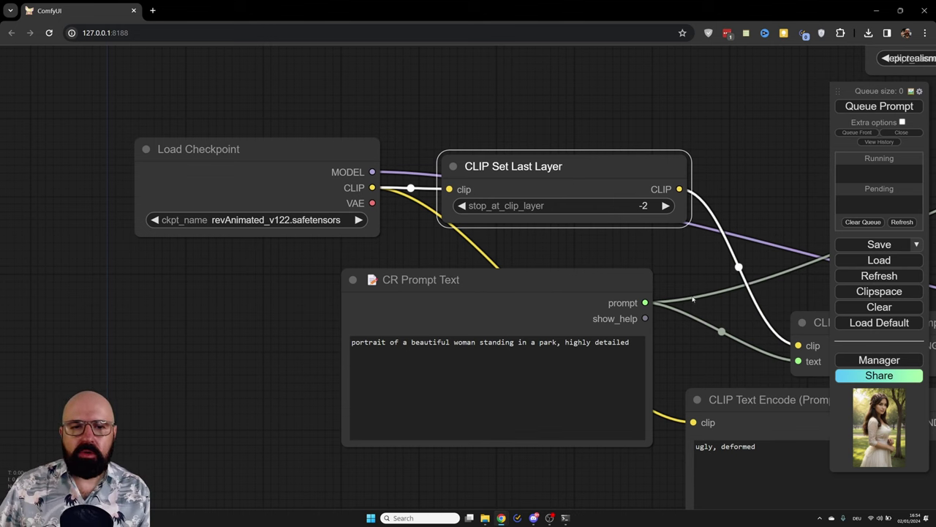
{"action": "left_click_drag", "start_coordinate": [701, 268], "coordinate": [539, 259]}
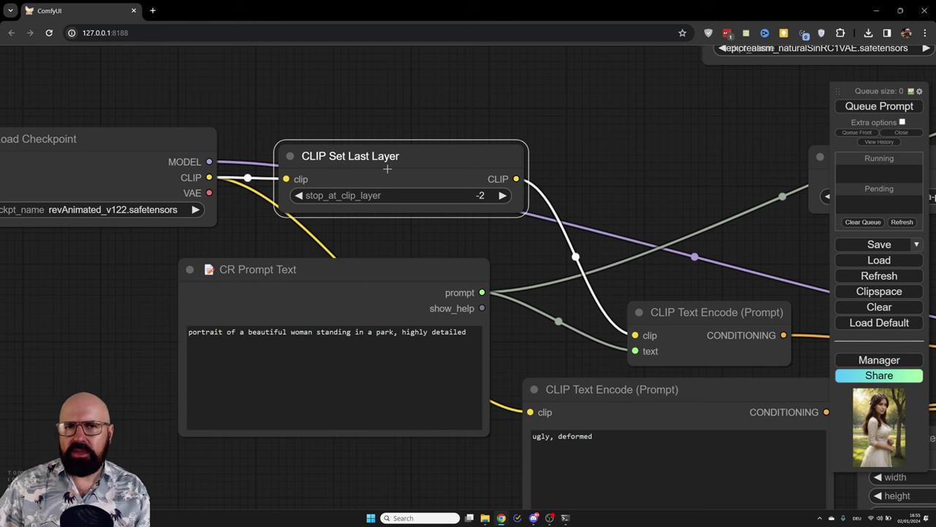
Nudge the positive CLIP Text Encode and CR Prompt Text nodes, then pan to the 'ugly, deformed' negative prompt node
{"action": "left_click_drag", "start_coordinate": [679, 314], "coordinate": [654, 299]}
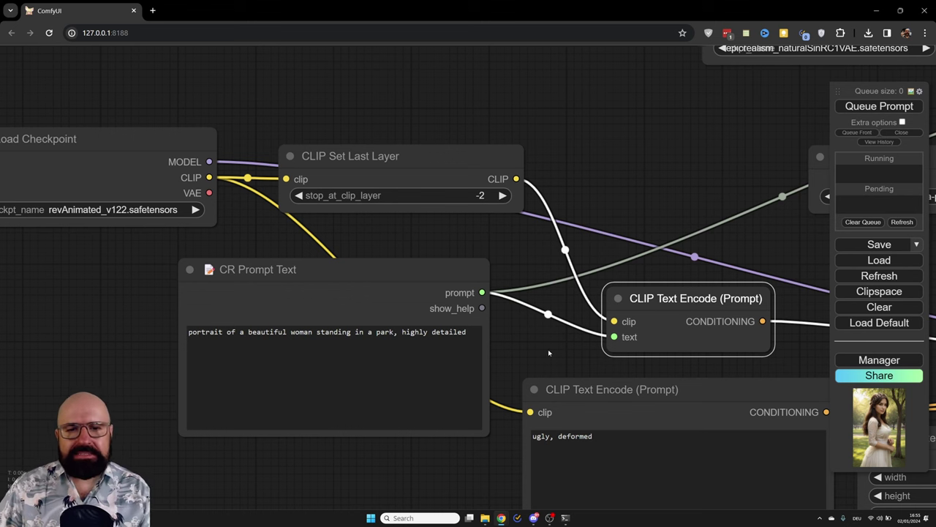
{"action": "left_click_drag", "start_coordinate": [376, 270], "coordinate": [388, 273]}
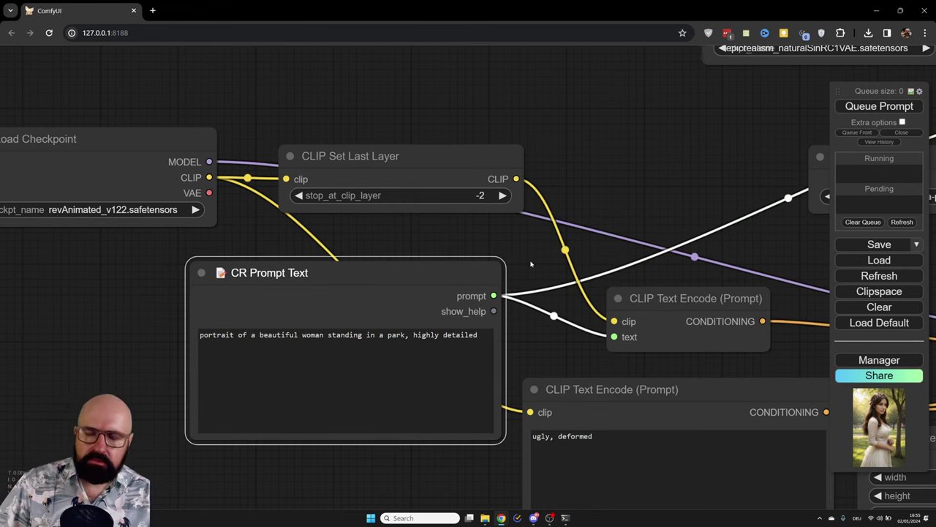
{"action": "left_click_drag", "start_coordinate": [559, 354], "coordinate": [439, 82]}
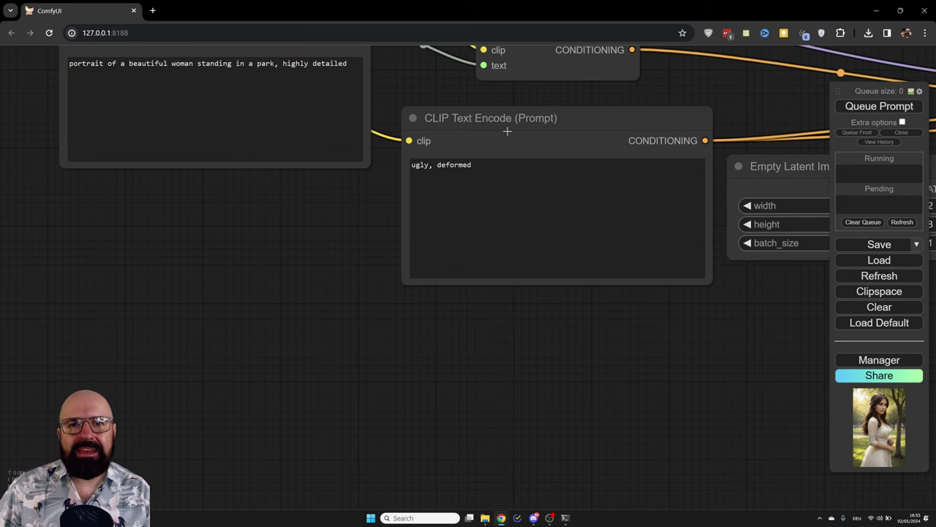
Show the negative prompt node's options, dismiss them, and bring the upper text encode node back
{"action": "right_click", "coordinate": [474, 133]}
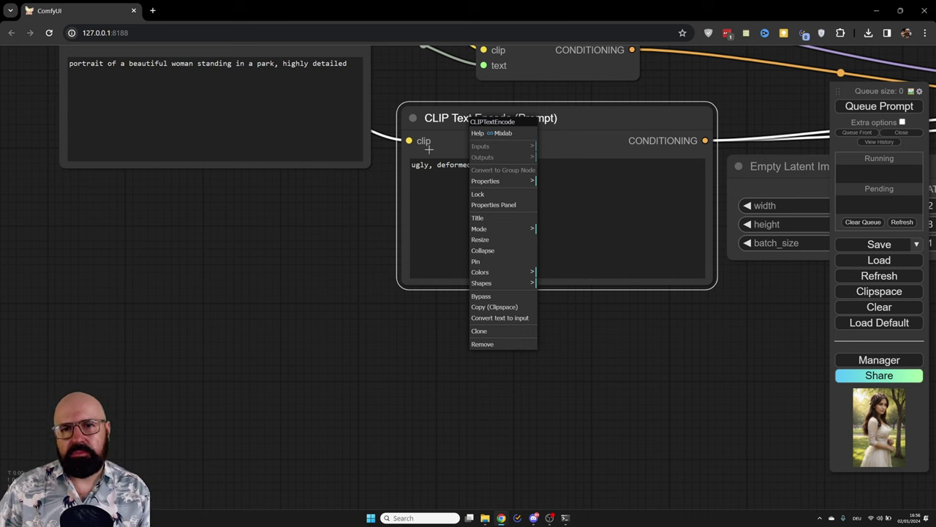
{"action": "left_click", "coordinate": [424, 83]}
{"action": "left_click_drag", "start_coordinate": [424, 83], "coordinate": [387, 289]}
Tidy the CLIP Text Encode and CR Prompt Text nodes, then pan over to Load VAE and KSampler
{"action": "left_click_drag", "start_coordinate": [507, 223], "coordinate": [498, 228]}
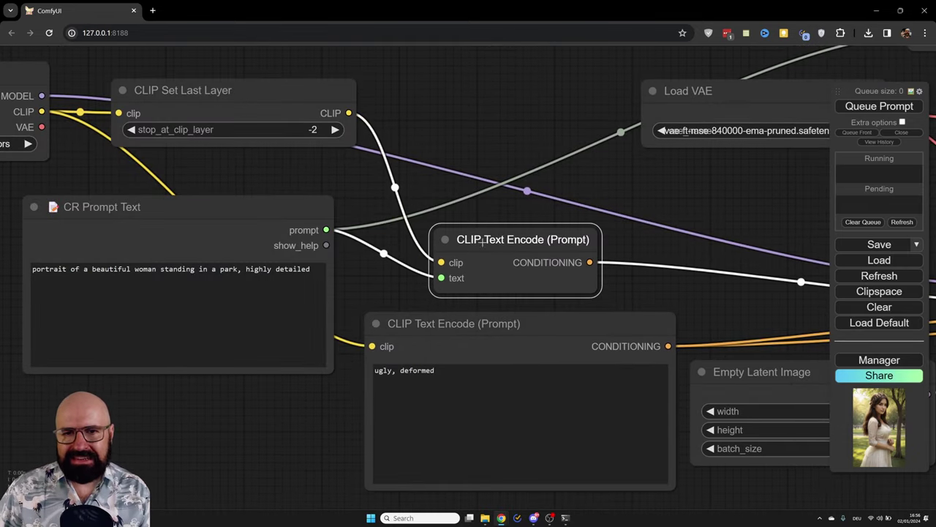
{"action": "left_click_drag", "start_coordinate": [522, 242], "coordinate": [522, 233]}
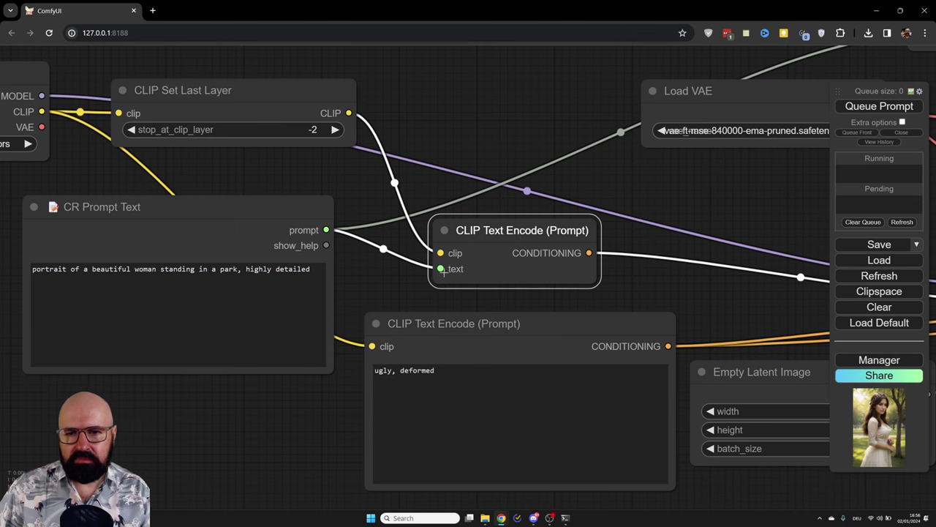
{"action": "left_click_drag", "start_coordinate": [274, 207], "coordinate": [282, 221]}
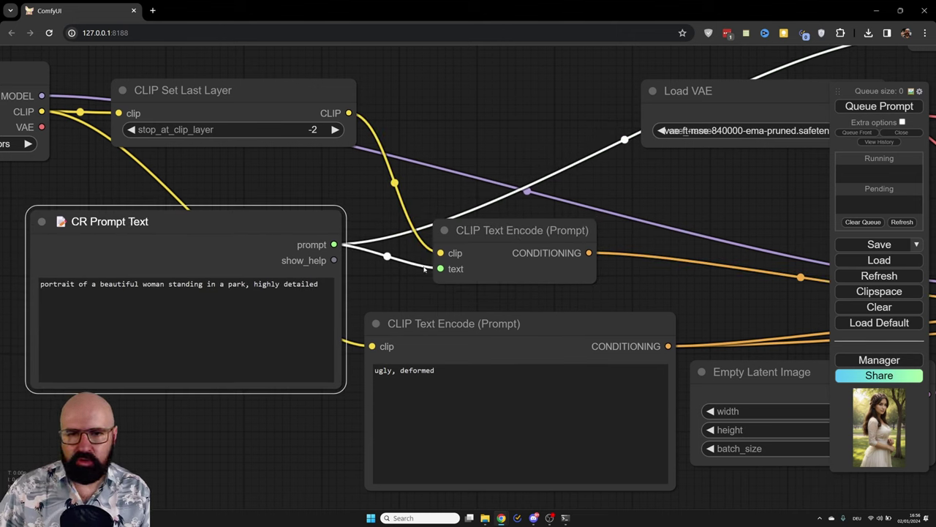
{"action": "left_click_drag", "start_coordinate": [468, 272], "coordinate": [466, 275]}
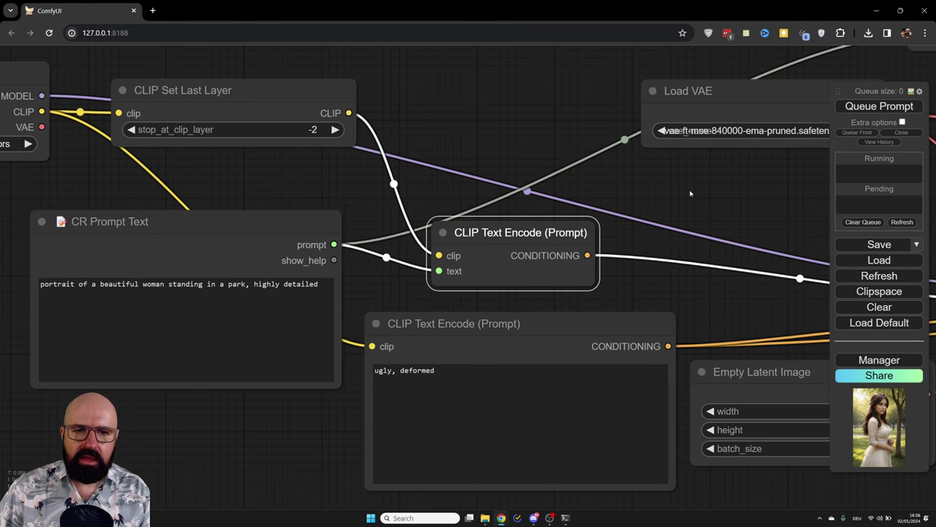
{"action": "left_click_drag", "start_coordinate": [690, 194], "coordinate": [108, 297]}
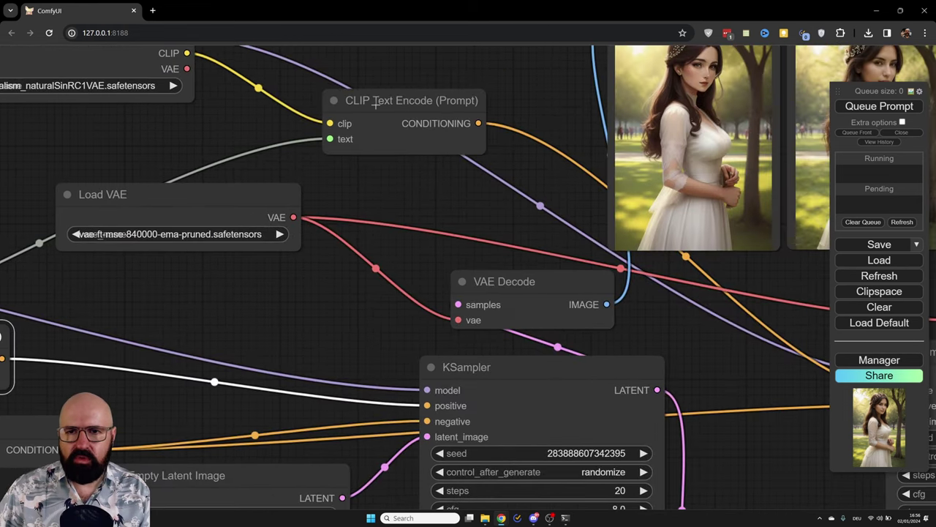
Bring the first KSampler and Empty Latent Image into view and nudge the nearby nodes
{"action": "left_click_drag", "start_coordinate": [375, 105], "coordinate": [489, 140]}
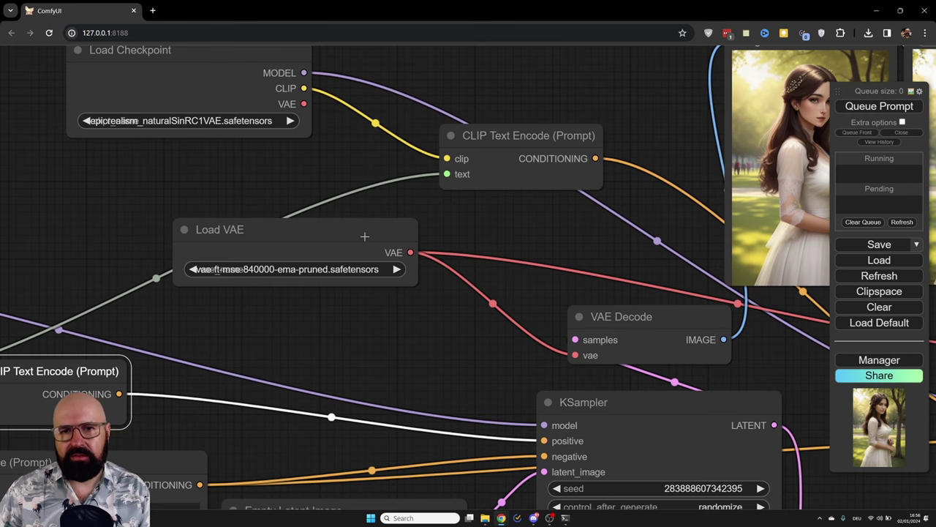
{"action": "left_click_drag", "start_coordinate": [316, 344], "coordinate": [429, 138]}
{"action": "scroll", "coordinate": [429, 139], "scroll_direction": "down", "scroll_amount": 2}
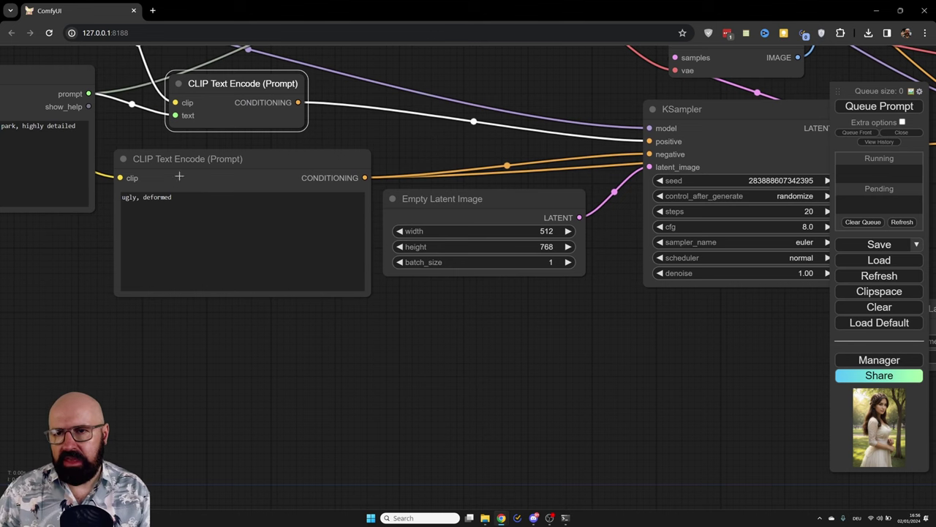
{"action": "left_click_drag", "start_coordinate": [222, 169], "coordinate": [221, 167]}
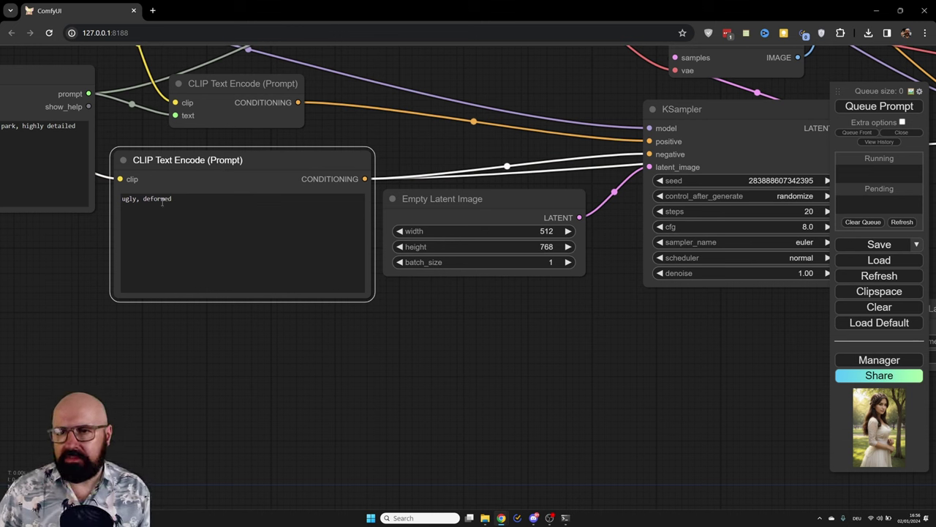
{"action": "mouse_move", "coordinate": [492, 202]}
{"action": "left_mouse_down"}
{"action": "mouse_move", "coordinate": [485, 221]}
{"action": "mouse_move", "coordinate": [504, 209]}
{"action": "left_mouse_up"}
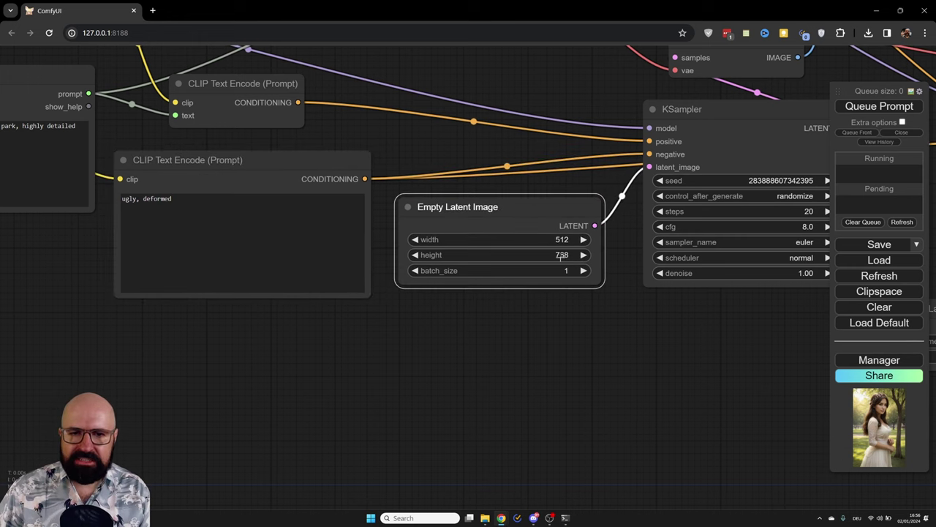
Inspect the 1.50× Upscale Latent By node and the 0.35-denoise second KSampler
{"action": "left_click_drag", "start_coordinate": [700, 319], "coordinate": [267, 333]}
{"action": "left_click", "coordinate": [300, 128]}
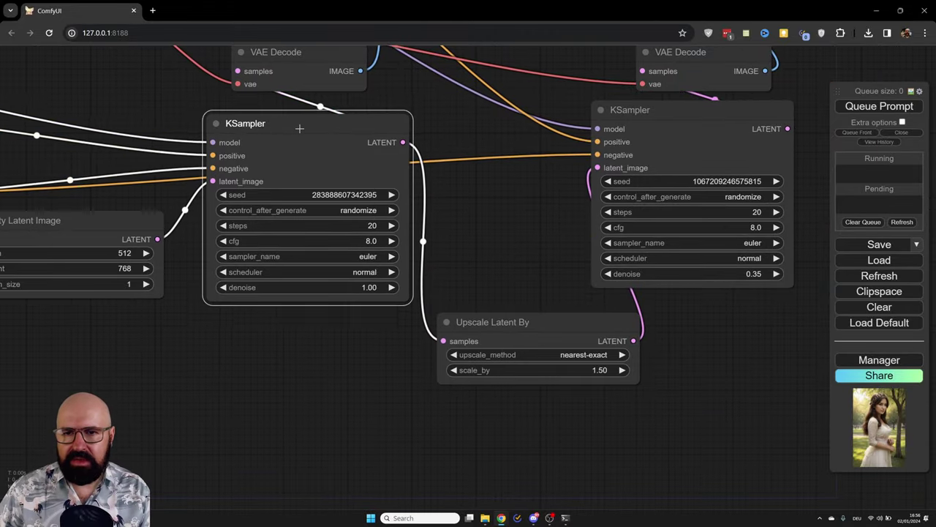
{"action": "left_click_drag", "start_coordinate": [529, 330], "coordinate": [510, 333]}
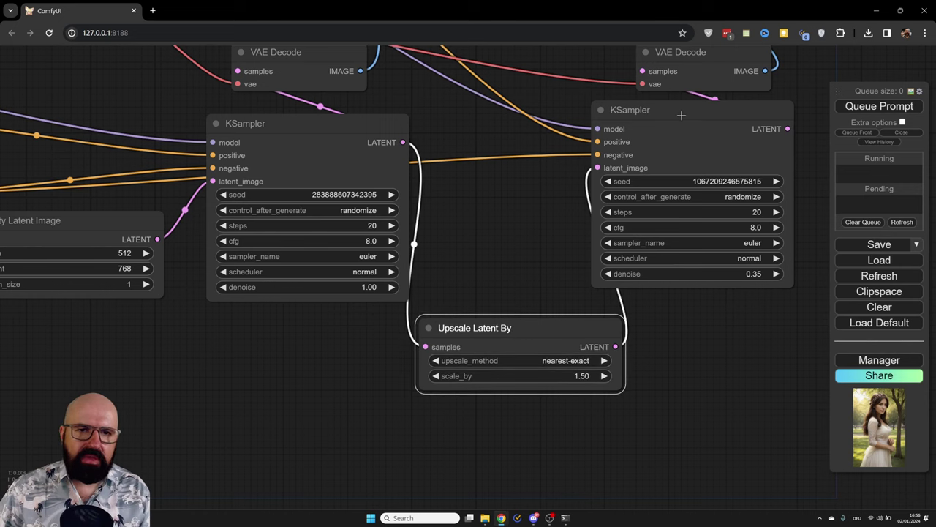
{"action": "mouse_move", "coordinate": [684, 115]}
{"action": "left_mouse_down"}
{"action": "mouse_move", "coordinate": [686, 122]}
{"action": "mouse_move", "coordinate": [678, 119]}
{"action": "left_mouse_up"}
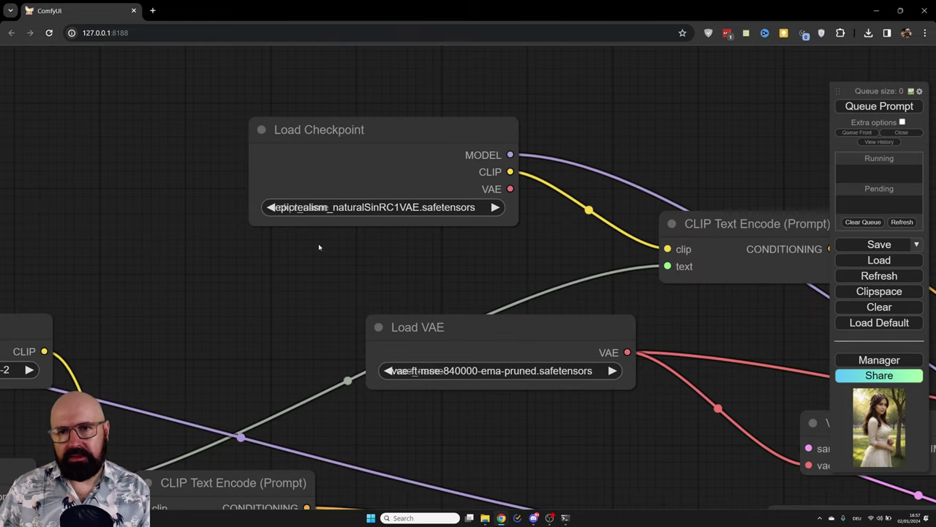
Widen the second Load Checkpoint so epicrealism_naturalSinRC1VAE.safetensors is fully readable, then nudge its CLIP Text Encode
{"action": "mouse_move", "coordinate": [356, 120]}
{"action": "left_mouse_down"}
{"action": "mouse_move", "coordinate": [364, 115]}
{"action": "mouse_move", "coordinate": [351, 129]}
{"action": "mouse_move", "coordinate": [361, 122]}
{"action": "left_mouse_up"}
{"action": "left_click_drag", "start_coordinate": [521, 219], "coordinate": [591, 224]}
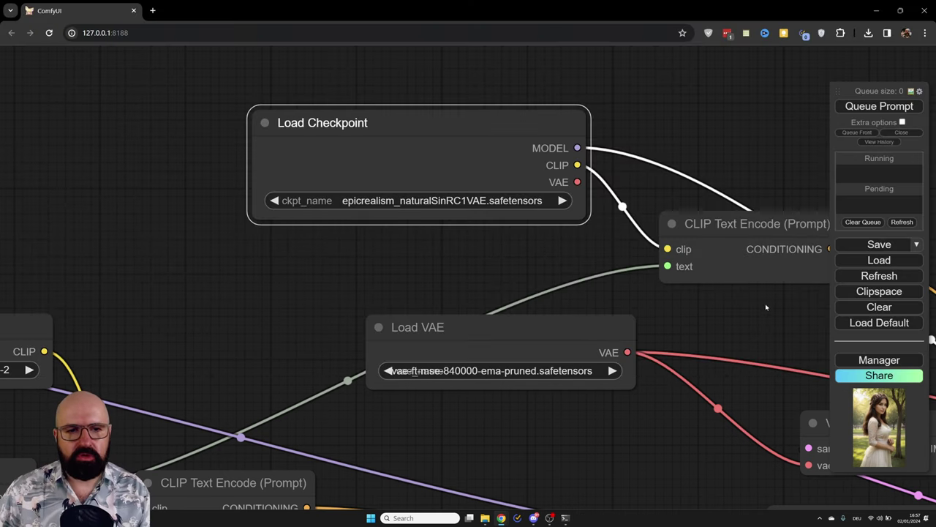
{"action": "left_click_drag", "start_coordinate": [765, 307], "coordinate": [549, 286]}
{"action": "left_click_drag", "start_coordinate": [545, 203], "coordinate": [541, 207]}
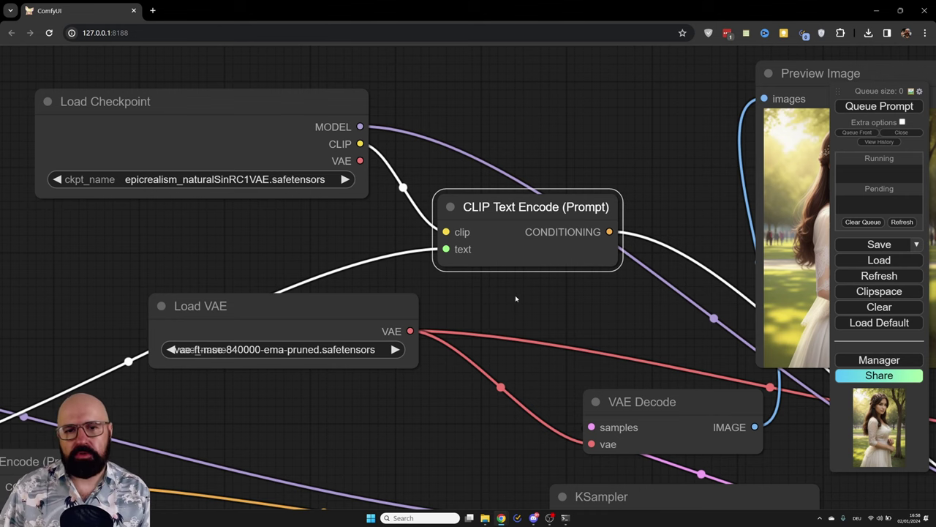
Zoom out over both samplers, nudge the CLIP Text Encode and second KSampler, and center Preview Image
{"action": "left_click_drag", "start_coordinate": [607, 111], "coordinate": [322, 74]}
{"action": "scroll", "coordinate": [323, 74], "scroll_direction": "down", "scroll_amount": 3}
{"action": "left_click", "coordinate": [116, 65]}
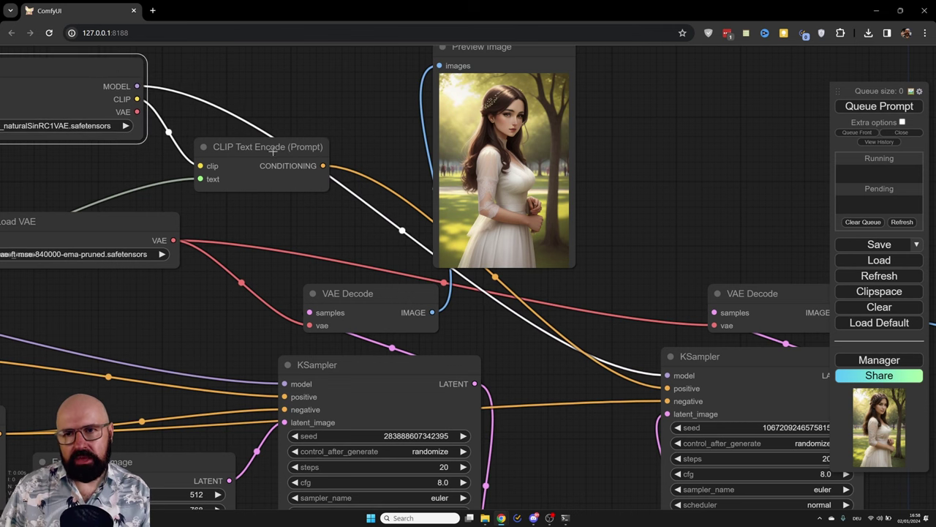
{"action": "mouse_move", "coordinate": [273, 151]}
{"action": "left_mouse_down"}
{"action": "mouse_move", "coordinate": [281, 174]}
{"action": "mouse_move", "coordinate": [262, 145]}
{"action": "mouse_move", "coordinate": [269, 161]}
{"action": "left_mouse_up"}
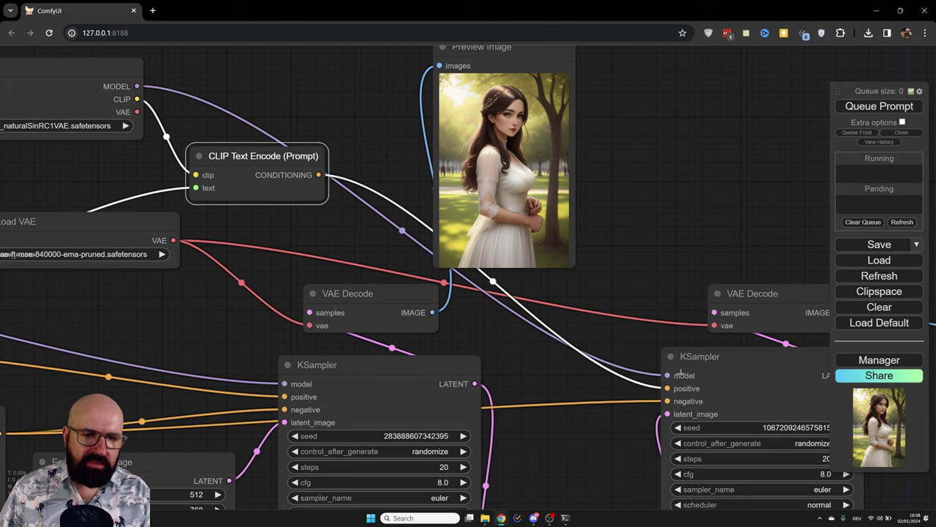
{"action": "mouse_move", "coordinate": [731, 363]}
{"action": "left_mouse_down"}
{"action": "mouse_move", "coordinate": [721, 355]}
{"action": "mouse_move", "coordinate": [717, 367]}
{"action": "left_mouse_up"}
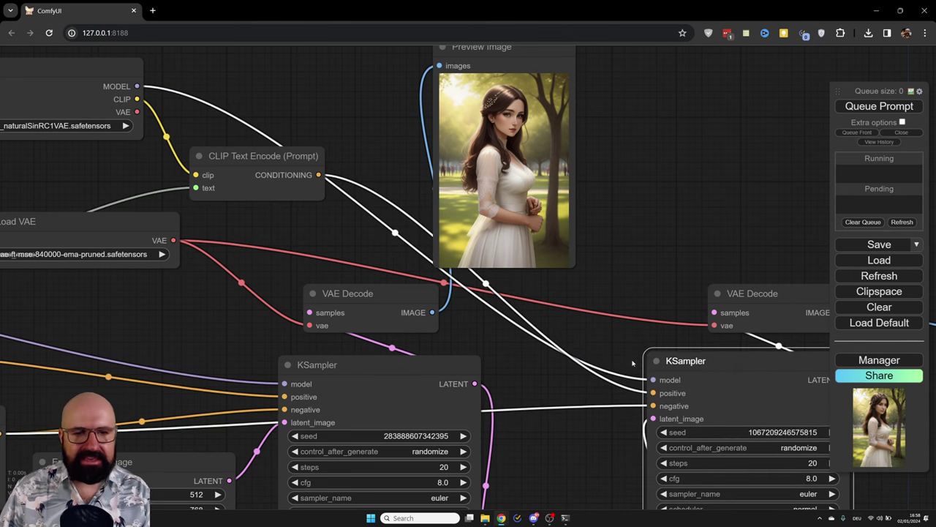
{"action": "left_click_drag", "start_coordinate": [629, 447], "coordinate": [652, 468]}
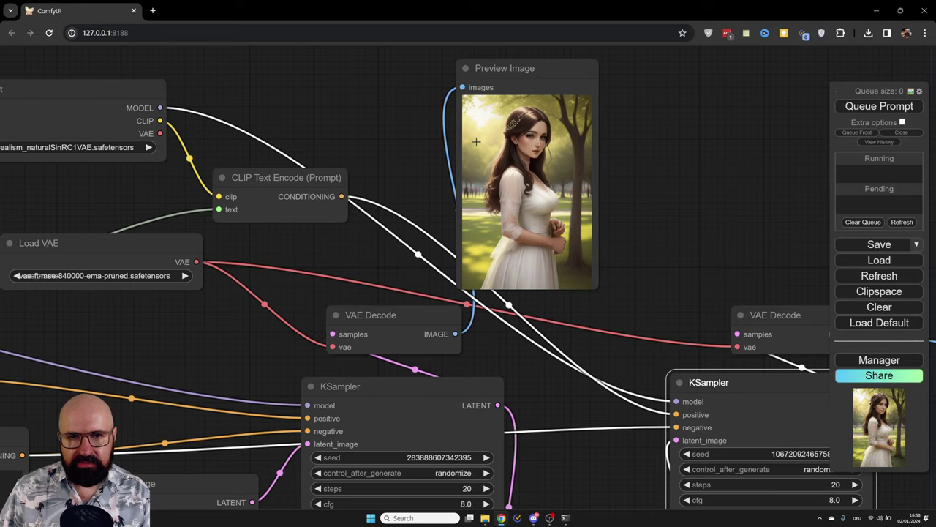
{"action": "scroll", "coordinate": [641, 117], "scroll_direction": "up", "scroll_amount": 2}
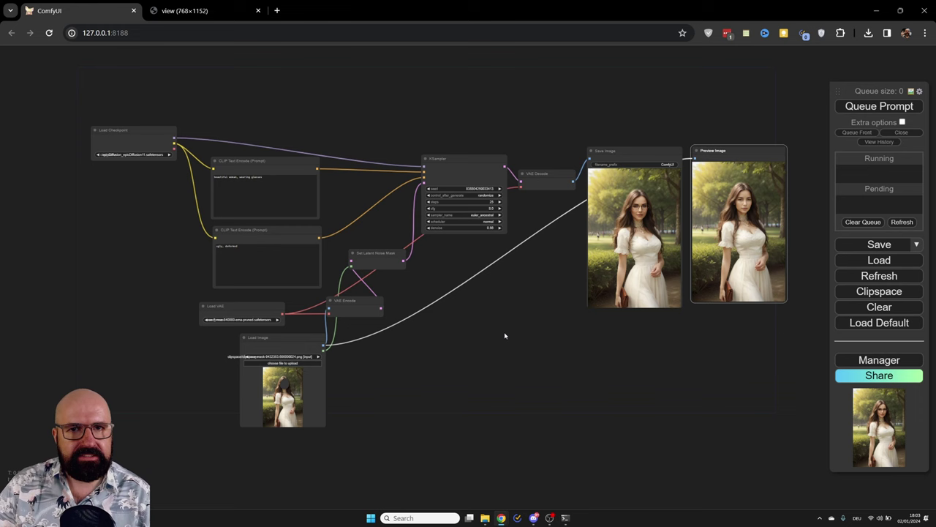
{"action": "scroll", "coordinate": [466, 296], "scroll_direction": "up", "scroll_amount": 5}
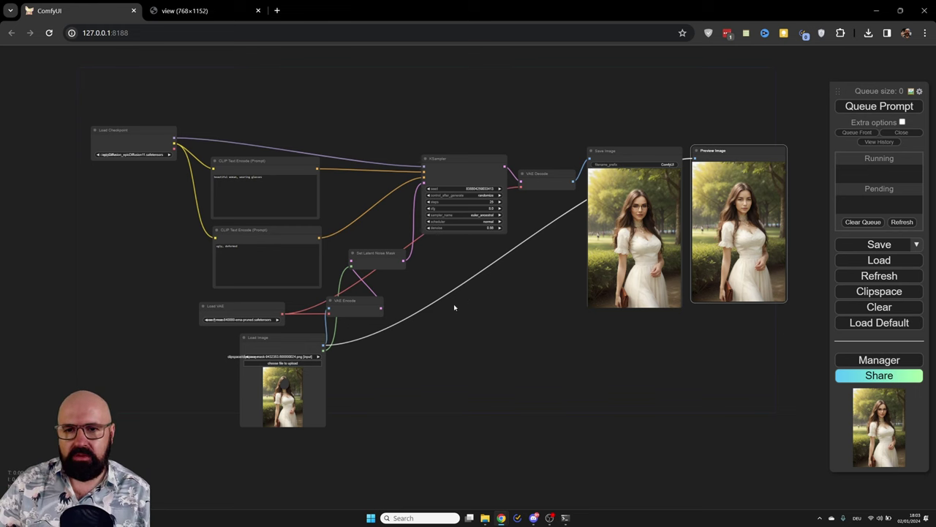
{"action": "left_click_drag", "start_coordinate": [473, 265], "coordinate": [636, 330]}
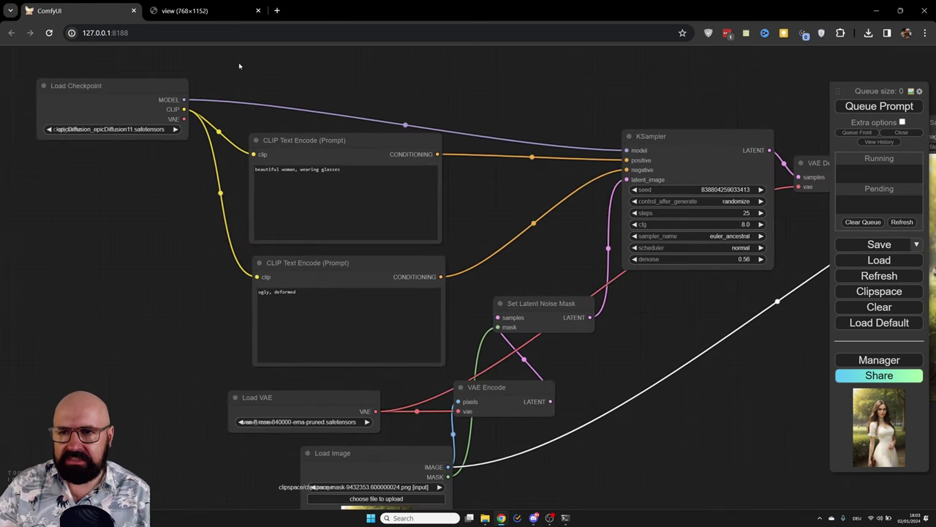
{"action": "left_click_drag", "start_coordinate": [129, 94], "coordinate": [116, 92]}
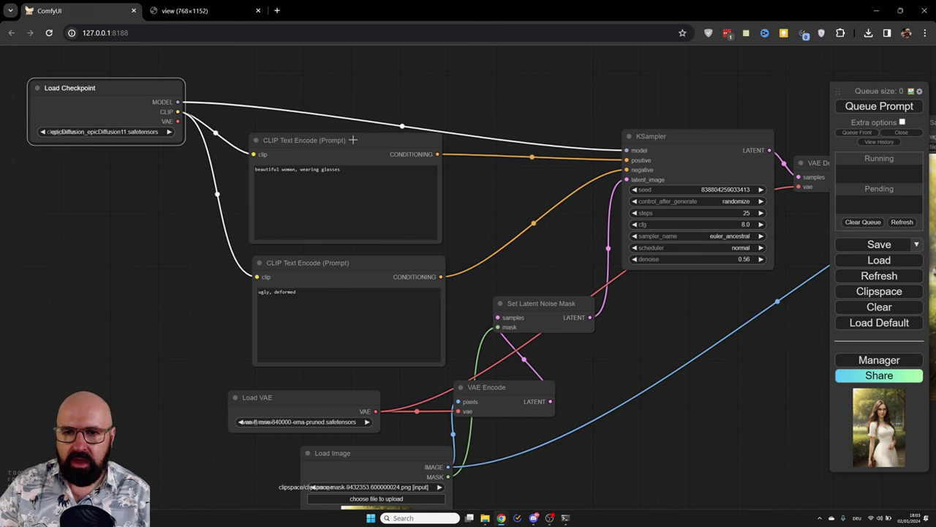
{"action": "left_click", "coordinate": [354, 140]}
{"action": "left_click", "coordinate": [353, 257]}
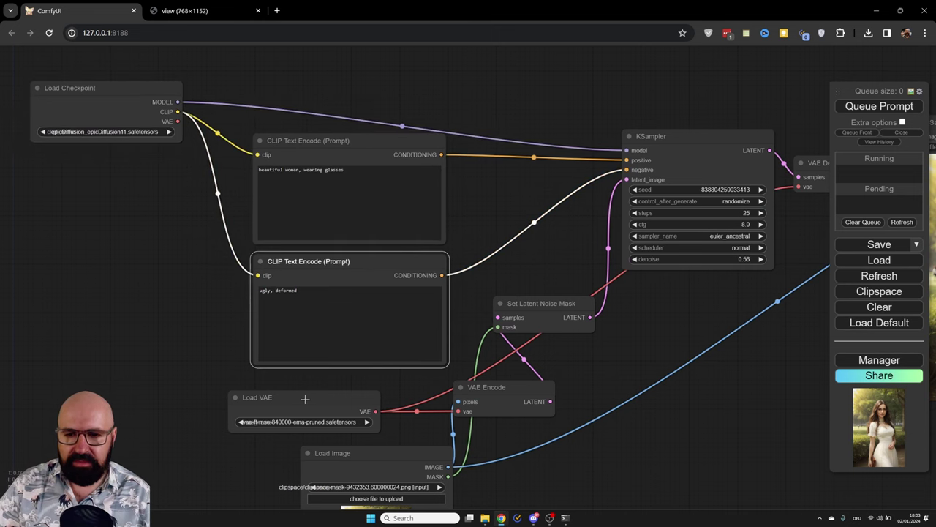
{"action": "left_click_drag", "start_coordinate": [306, 399], "coordinate": [313, 395]}
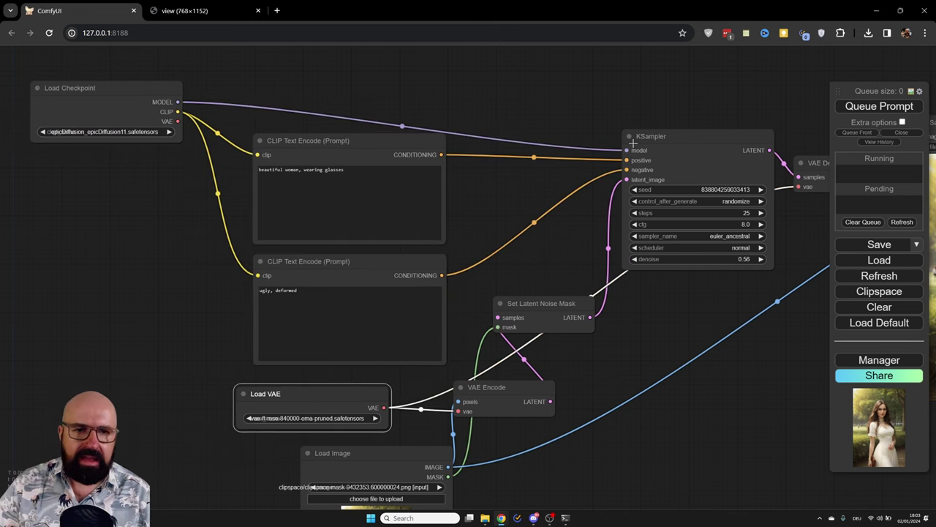
{"action": "left_click_drag", "start_coordinate": [633, 141], "coordinate": [625, 147]}
{"action": "left_click_drag", "start_coordinate": [719, 306], "coordinate": [475, 329]}
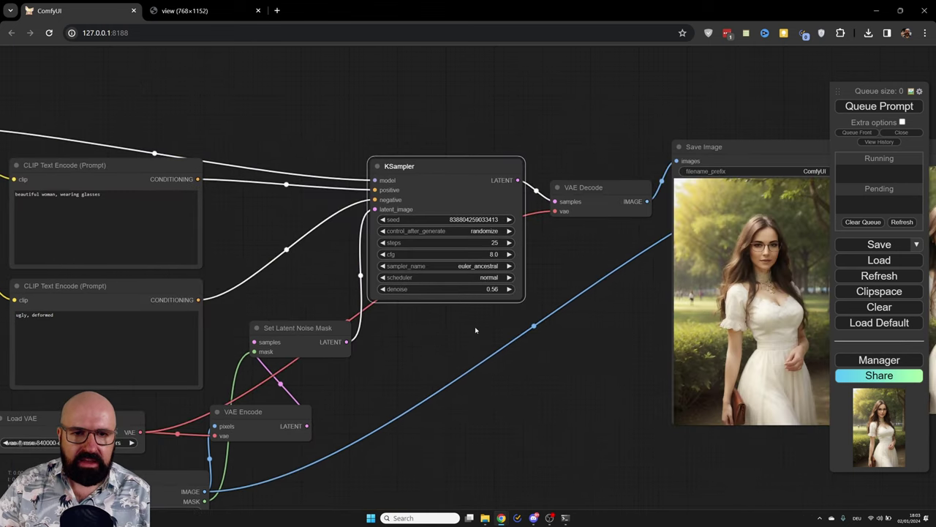
{"action": "left_click_drag", "start_coordinate": [608, 180], "coordinate": [605, 184]}
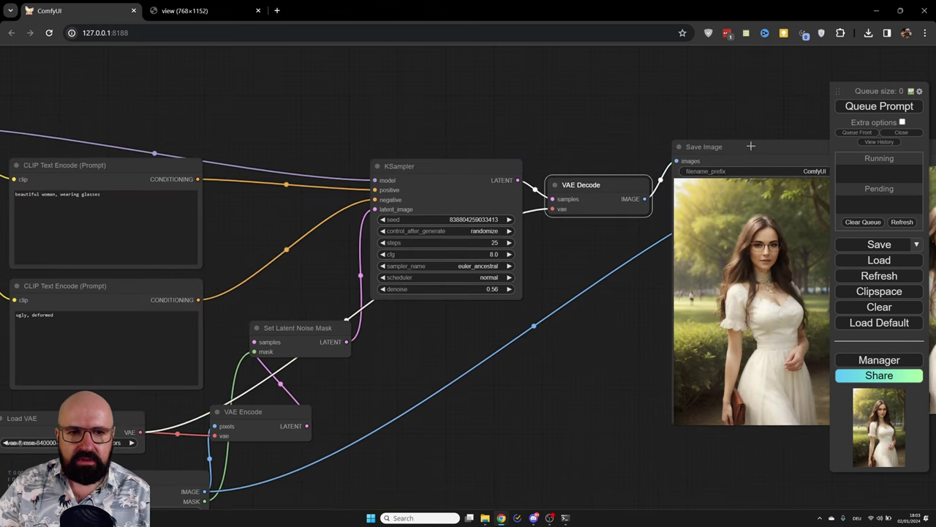
{"action": "left_click_drag", "start_coordinate": [751, 145], "coordinate": [745, 146]}
{"action": "left_click_drag", "start_coordinate": [569, 220], "coordinate": [620, 166]}
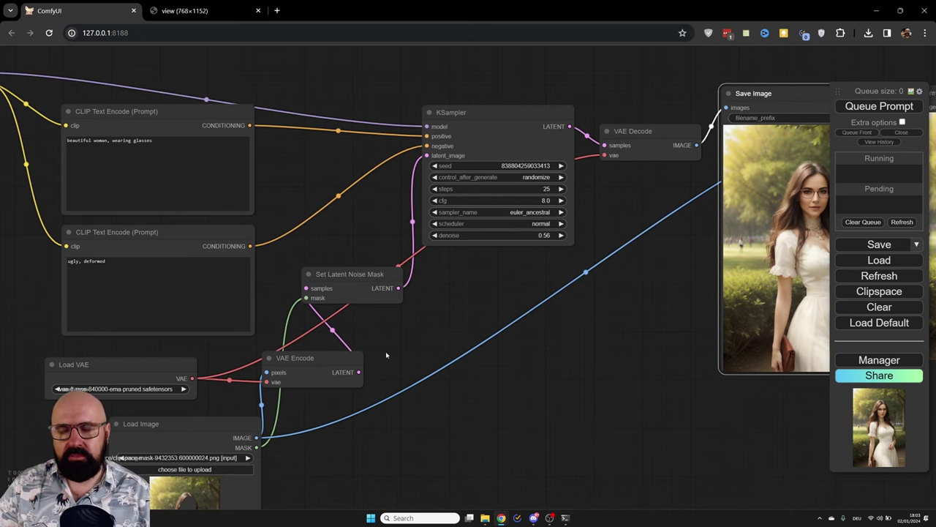
{"action": "left_click_drag", "start_coordinate": [320, 403], "coordinate": [497, 231]}
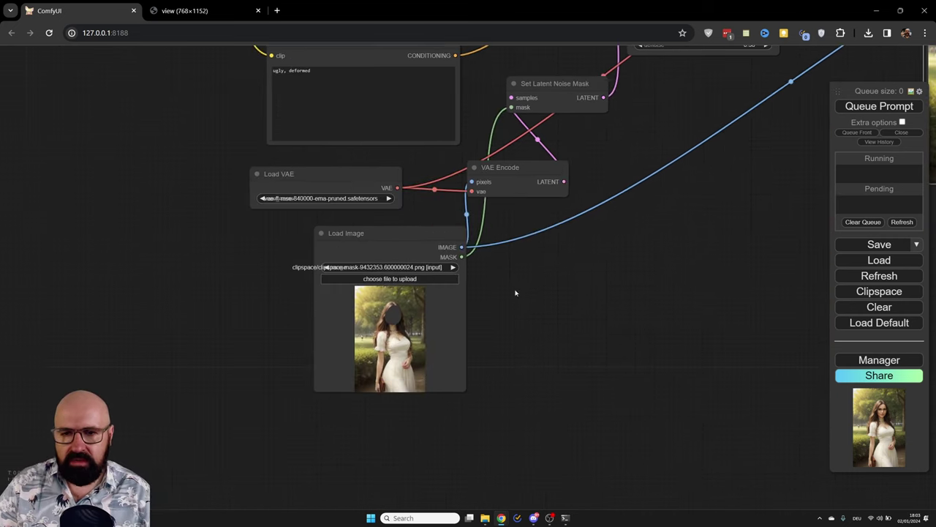
{"action": "scroll", "coordinate": [510, 299], "scroll_direction": "up", "scroll_amount": 5}
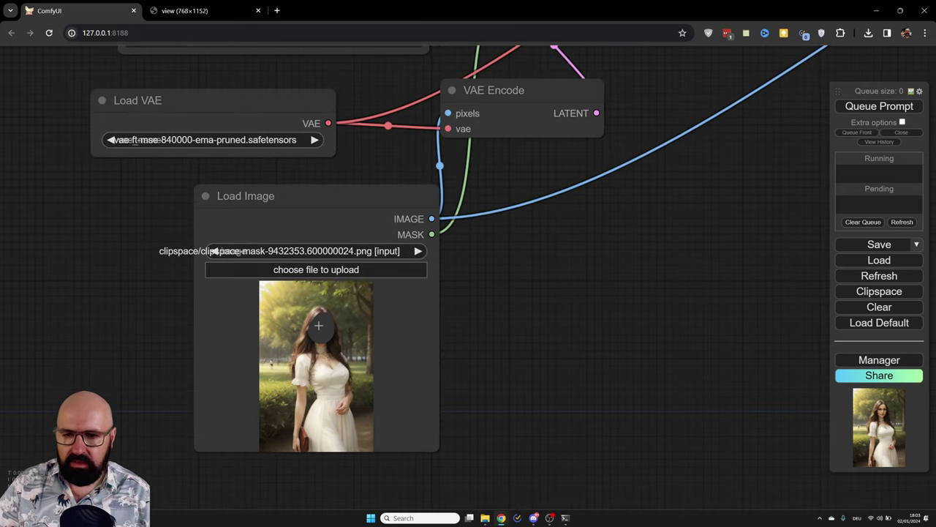
{"action": "scroll", "coordinate": [497, 315], "scroll_direction": "up", "scroll_amount": 3}
{"action": "left_click_drag", "start_coordinate": [497, 316], "coordinate": [662, 234]}
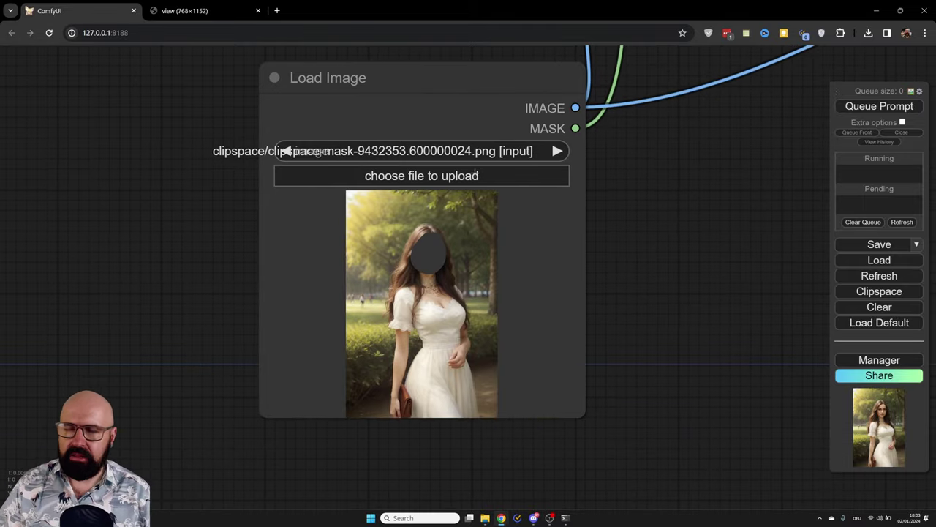
Paint a face mask on the Load Image portrait in MaskEditor with a thinner brush and save it to the node
{"action": "right_click", "coordinate": [449, 119]}
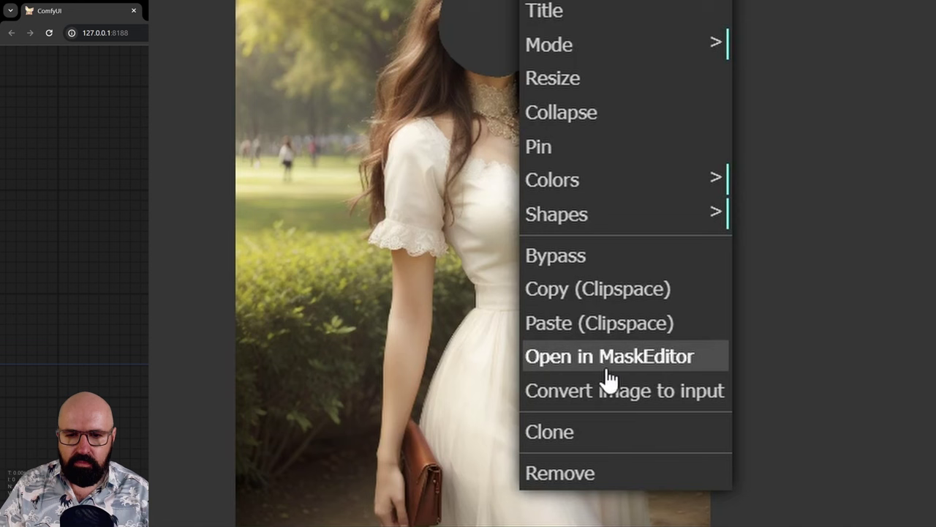
{"action": "left_click", "coordinate": [614, 370]}
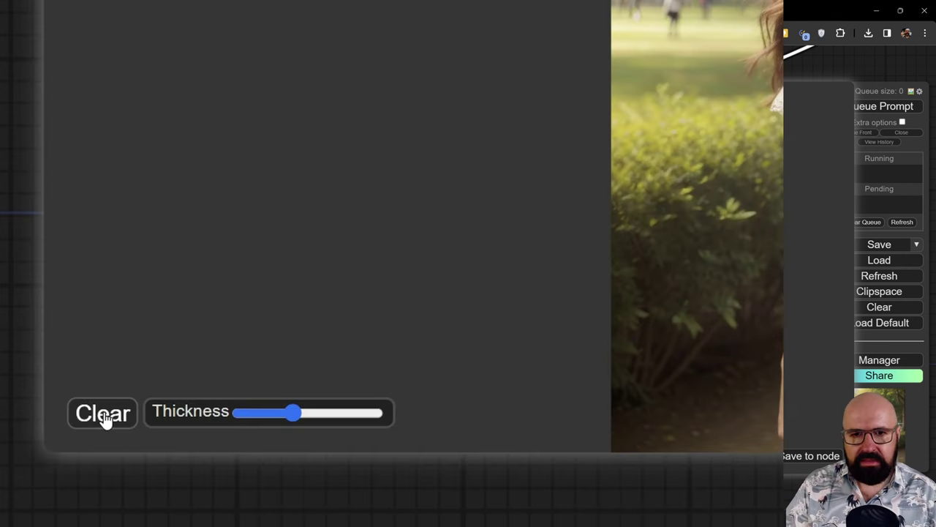
{"action": "mouse_move", "coordinate": [296, 414]}
{"action": "left_mouse_down"}
{"action": "mouse_move", "coordinate": [262, 415]}
{"action": "mouse_move", "coordinate": [303, 417]}
{"action": "mouse_move", "coordinate": [286, 419]}
{"action": "mouse_move", "coordinate": [296, 422]}
{"action": "left_mouse_up"}
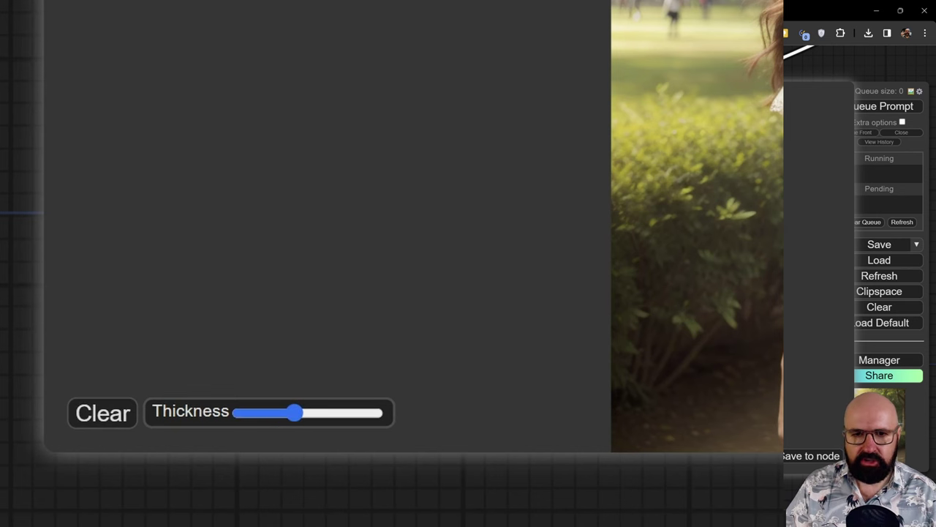
{"action": "mouse_move", "coordinate": [481, 168]}
{"action": "left_mouse_down"}
{"action": "mouse_move", "coordinate": [460, 191]}
{"action": "mouse_move", "coordinate": [468, 215]}
{"action": "mouse_move", "coordinate": [485, 209]}
{"action": "mouse_move", "coordinate": [489, 183]}
{"action": "mouse_move", "coordinate": [479, 172]}
{"action": "mouse_move", "coordinate": [478, 201]}
{"action": "left_mouse_up"}
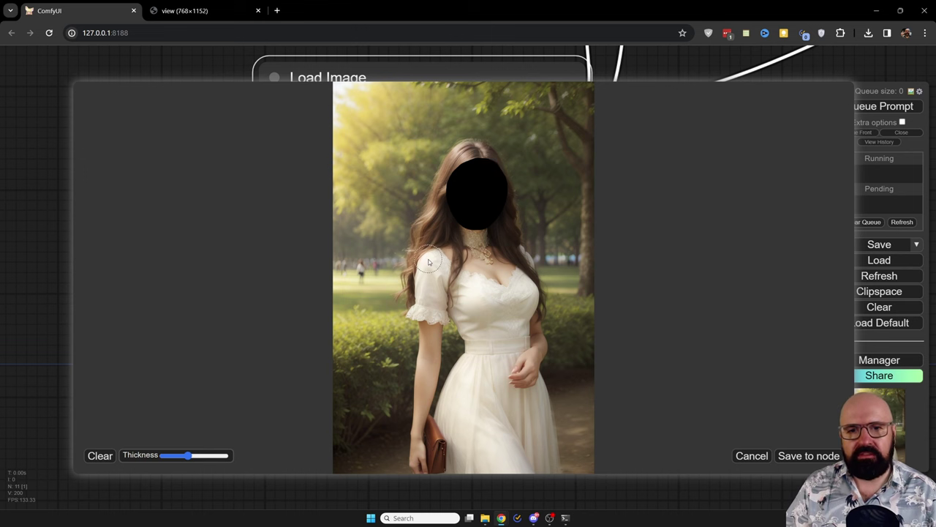
{"action": "left_click", "coordinate": [808, 455]}
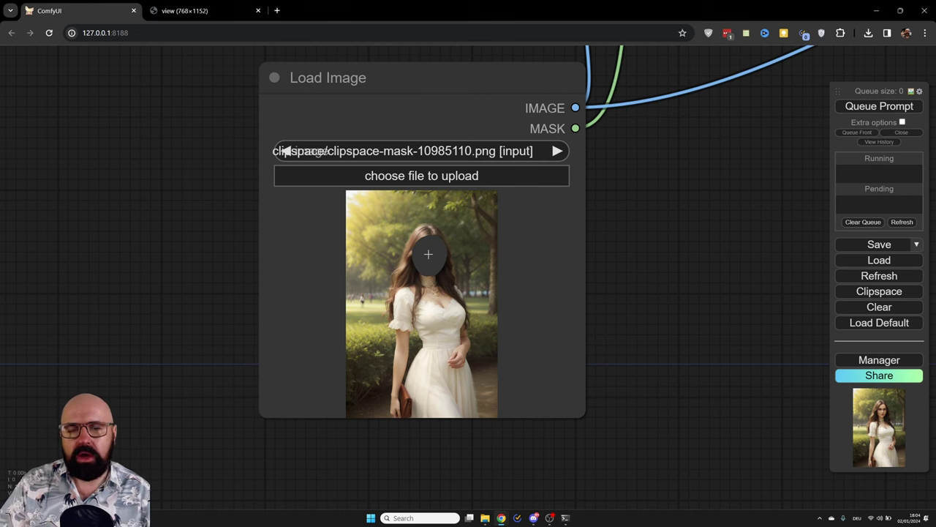
{"action": "left_click_drag", "start_coordinate": [654, 184], "coordinate": [456, 392]}
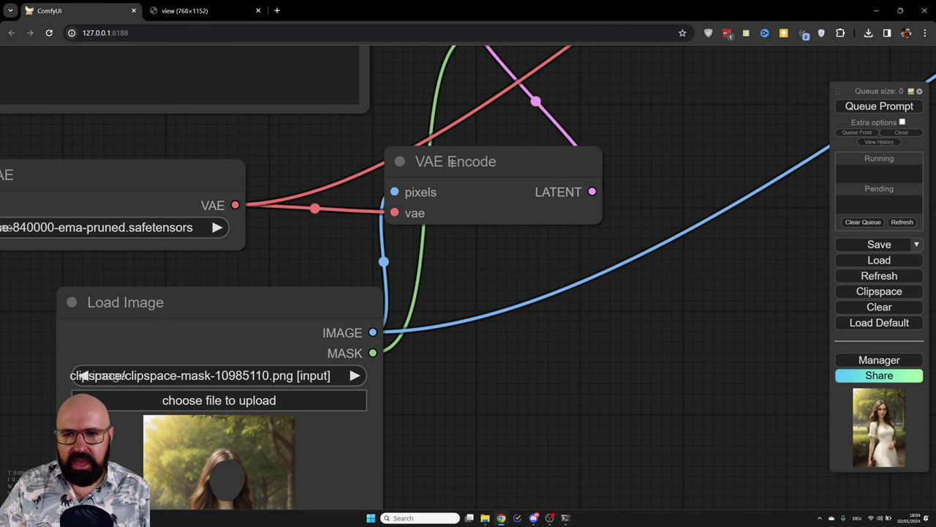
{"action": "scroll", "coordinate": [591, 103], "scroll_direction": "down", "scroll_amount": 6}
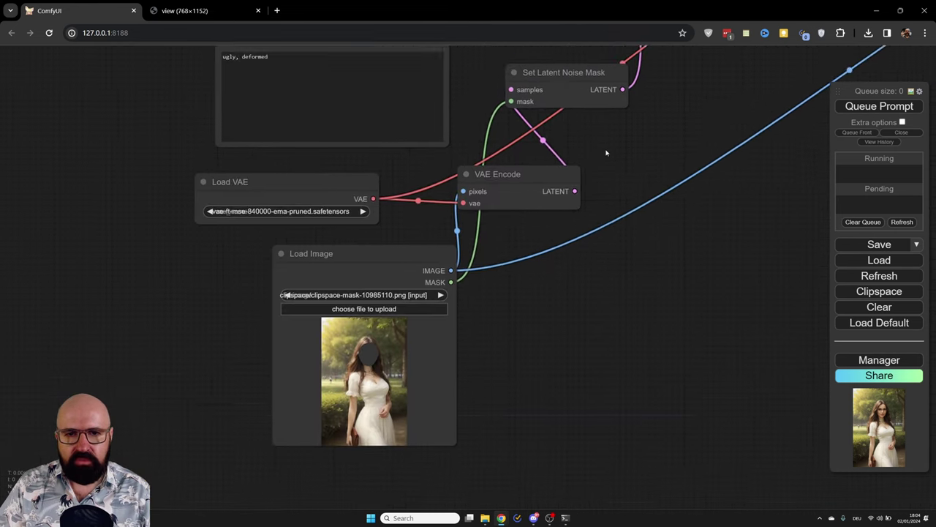
{"action": "left_click_drag", "start_coordinate": [612, 146], "coordinate": [545, 287]}
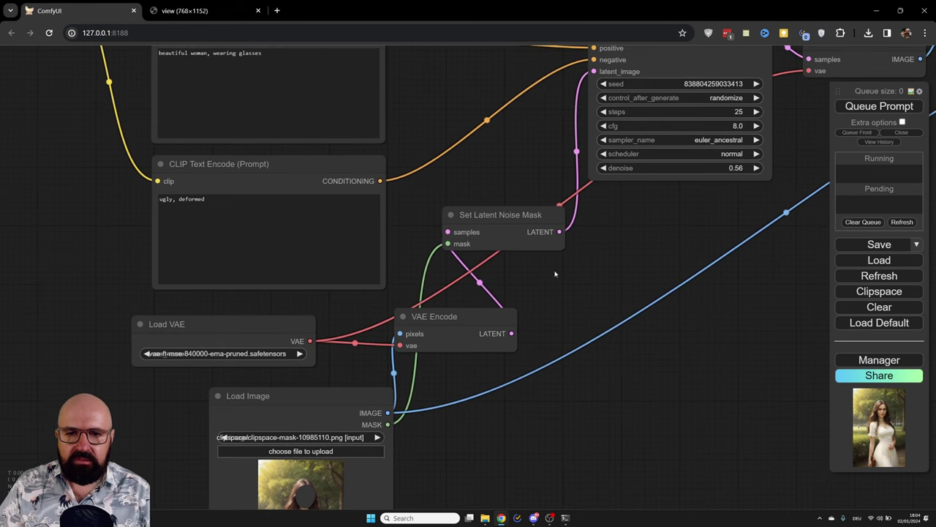
{"action": "scroll", "coordinate": [490, 222], "scroll_direction": "up", "scroll_amount": 5}
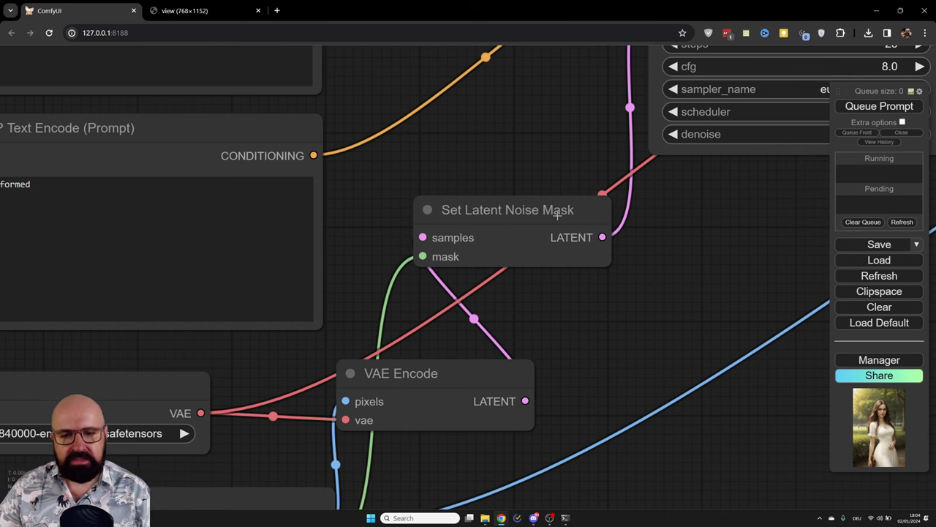
{"action": "scroll", "coordinate": [557, 214], "scroll_direction": "down", "scroll_amount": 3}
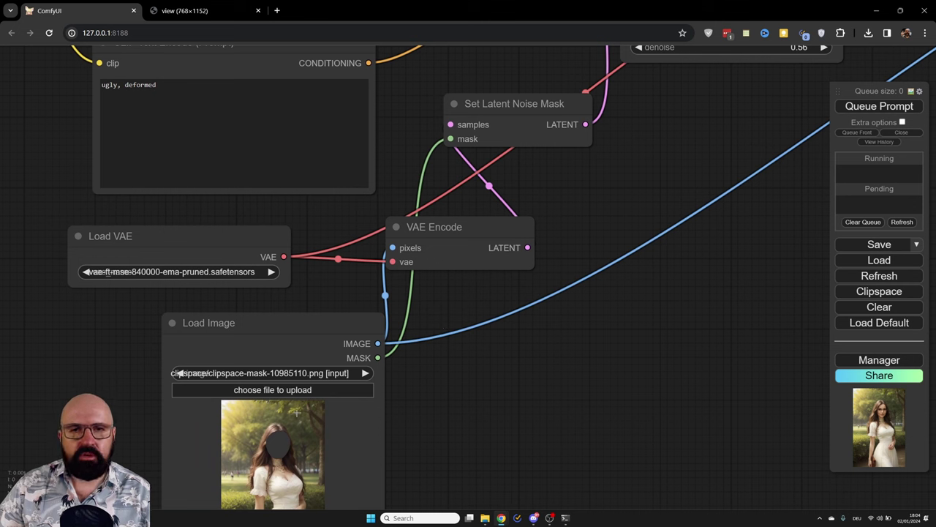
{"action": "mouse_move", "coordinate": [455, 227]}
{"action": "left_mouse_down"}
{"action": "mouse_move", "coordinate": [474, 238]}
{"action": "mouse_move", "coordinate": [465, 228]}
{"action": "left_mouse_up"}
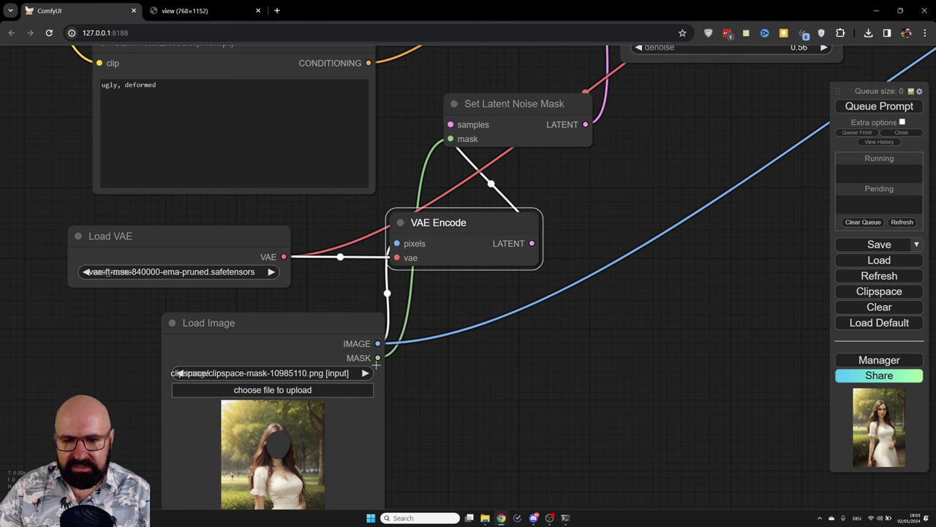
{"action": "left_click_drag", "start_coordinate": [509, 115], "coordinate": [503, 120]}
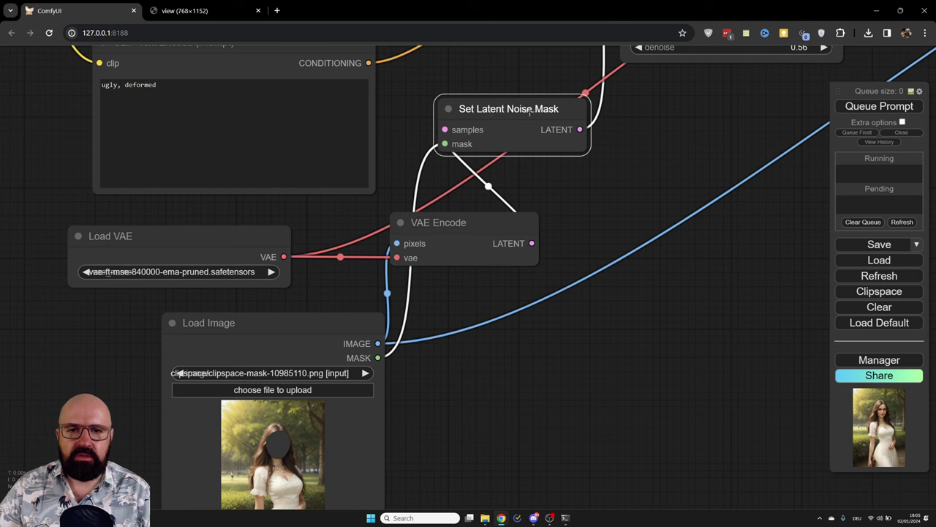
{"action": "left_click_drag", "start_coordinate": [644, 58], "coordinate": [554, 320]}
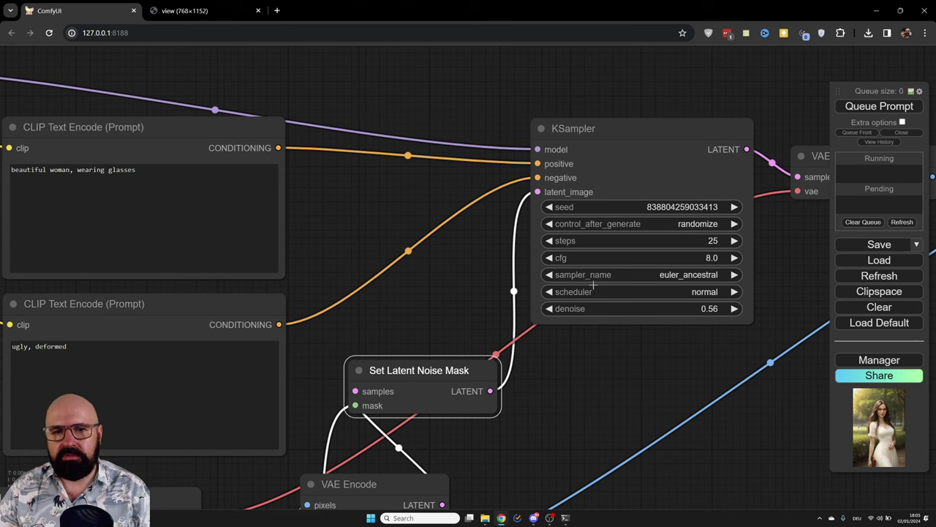
{"action": "scroll", "coordinate": [706, 355], "scroll_direction": "up", "scroll_amount": 5}
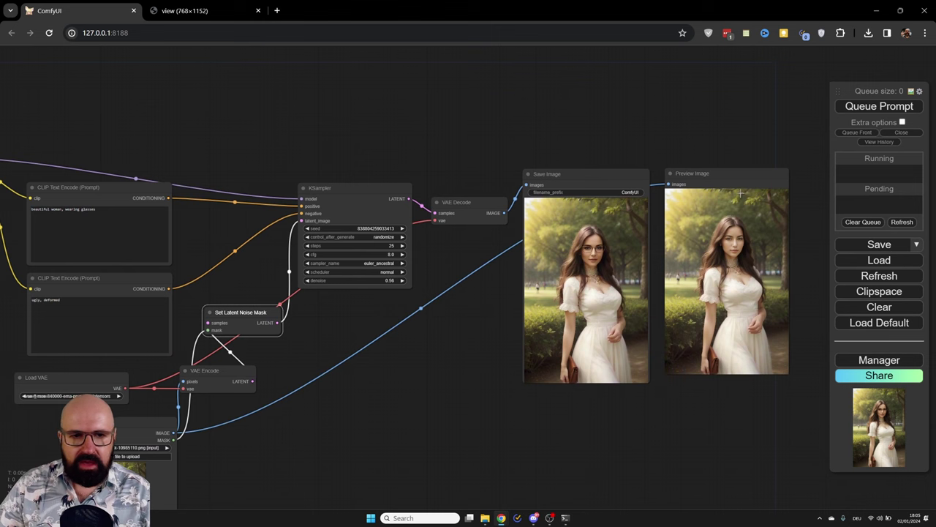
{"action": "left_click", "coordinate": [724, 176]}
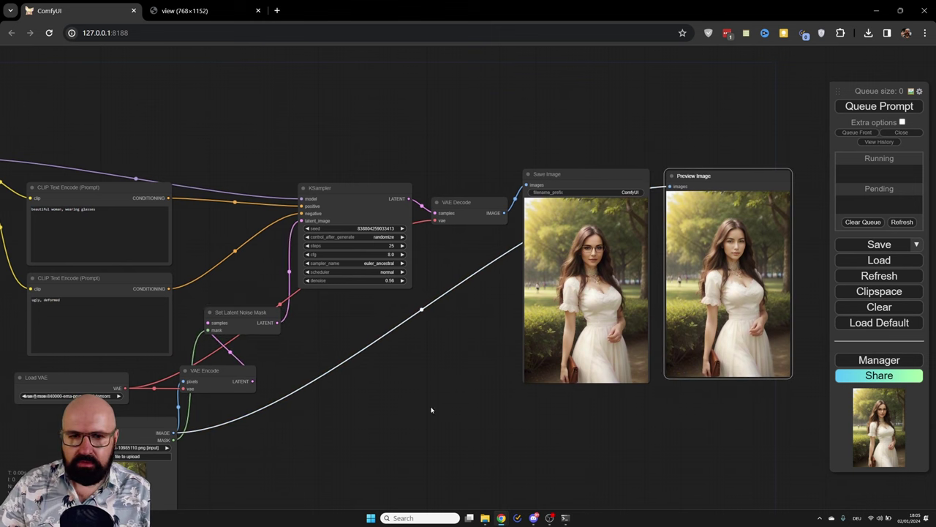
{"action": "left_click", "coordinate": [564, 173]}
{"action": "left_click_drag", "start_coordinate": [564, 174], "coordinate": [567, 175]}
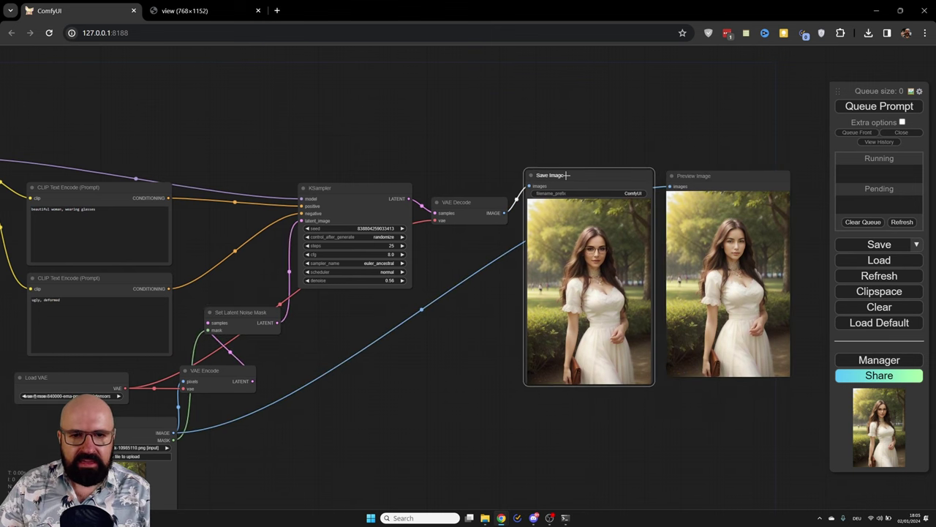